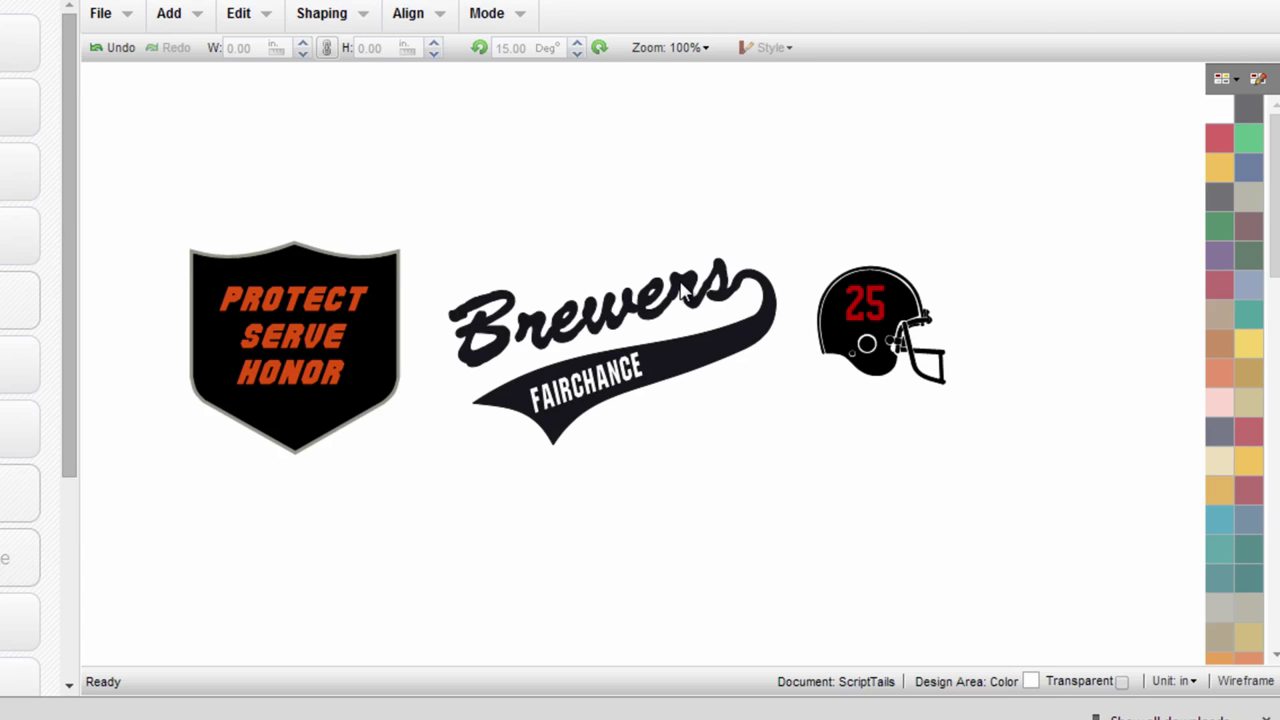
Nudge the Brewers script-tail design slightly up and to the left
click(684, 292)
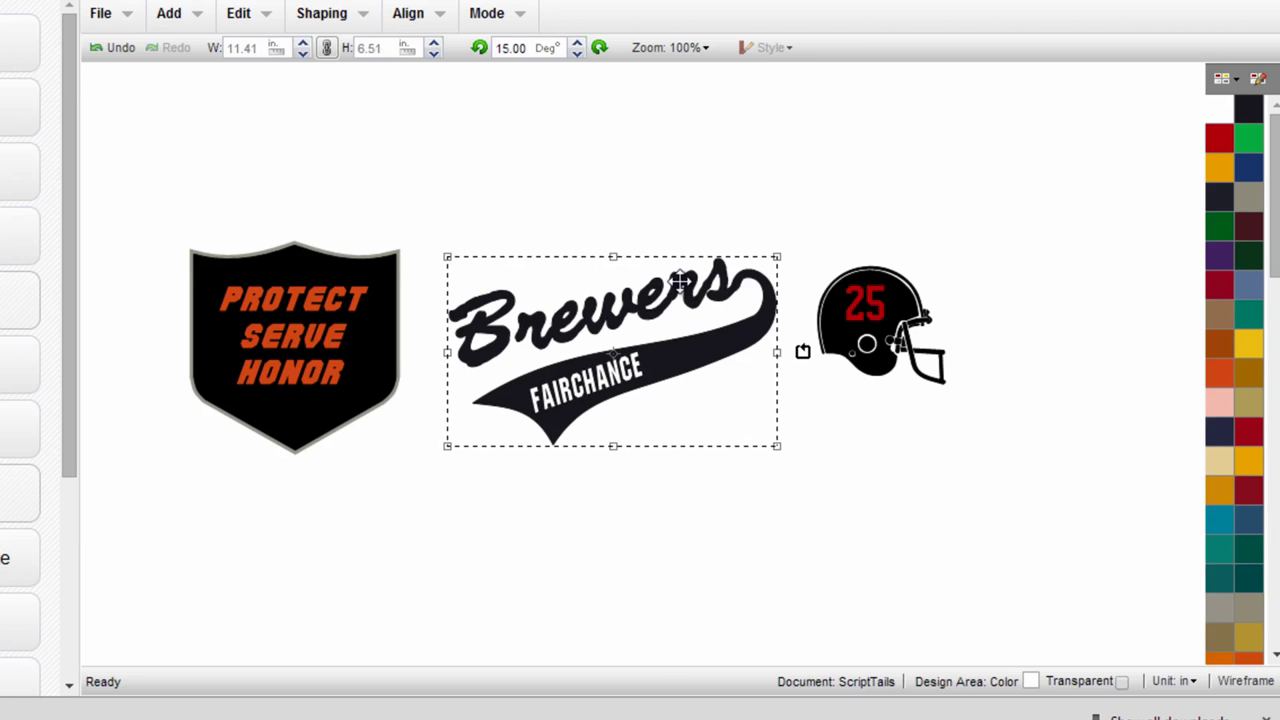
mouse_move(684, 292)
mouse_down()
mouse_move(672, 222)
mouse_move(670, 285)
mouse_up()
click(560, 477)
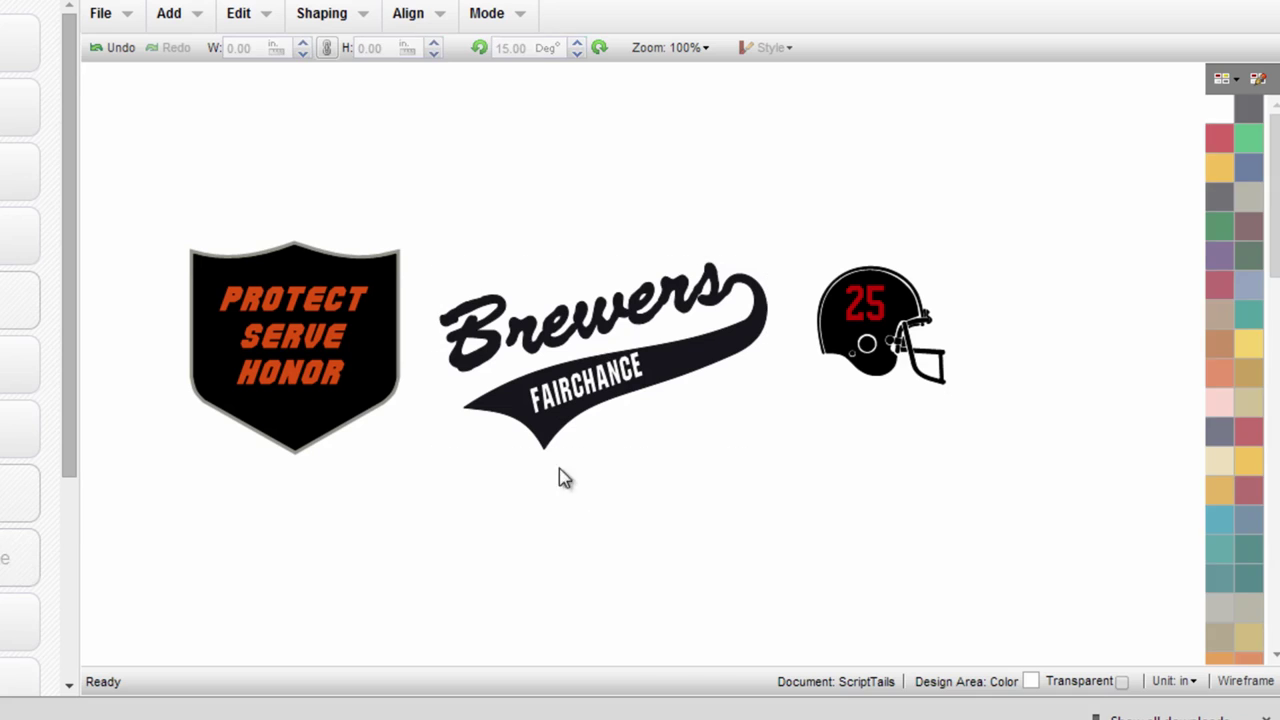
Shift the FAIRCHANCE text slightly down, then marquee-select the whole Brewers logo for shaping
click(567, 385)
drag(567, 385, 565, 389)
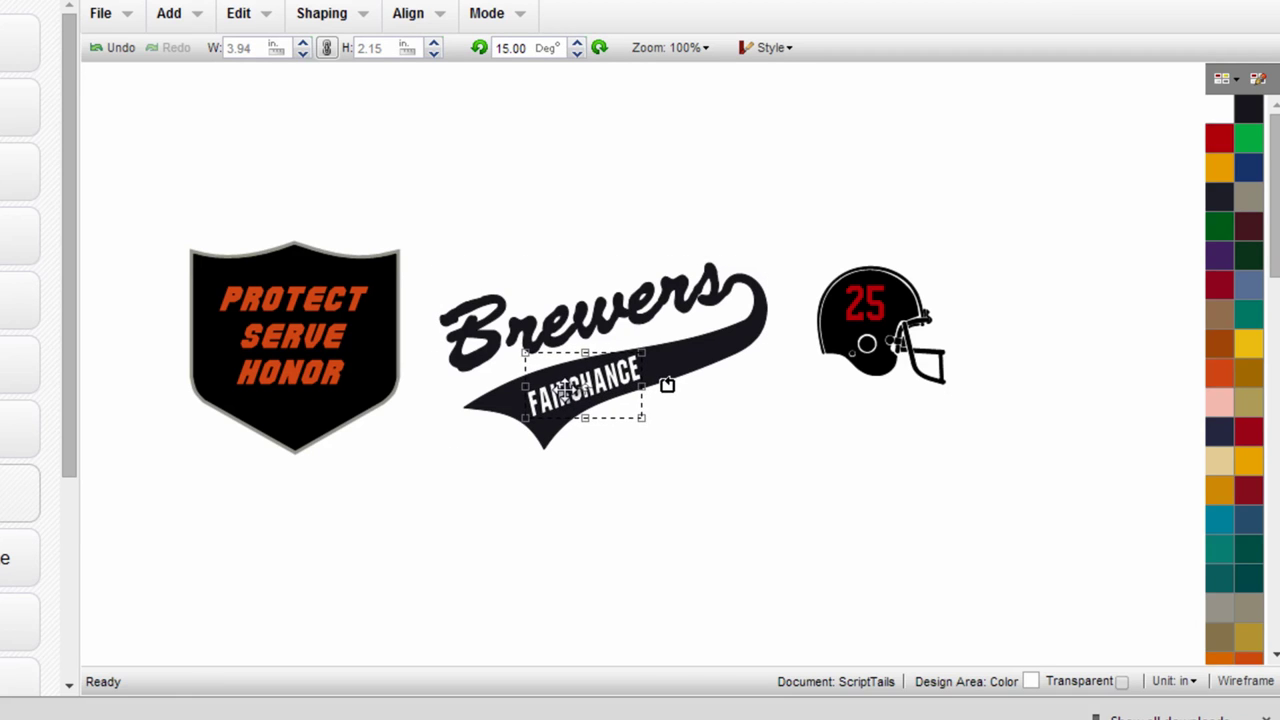
click(550, 494)
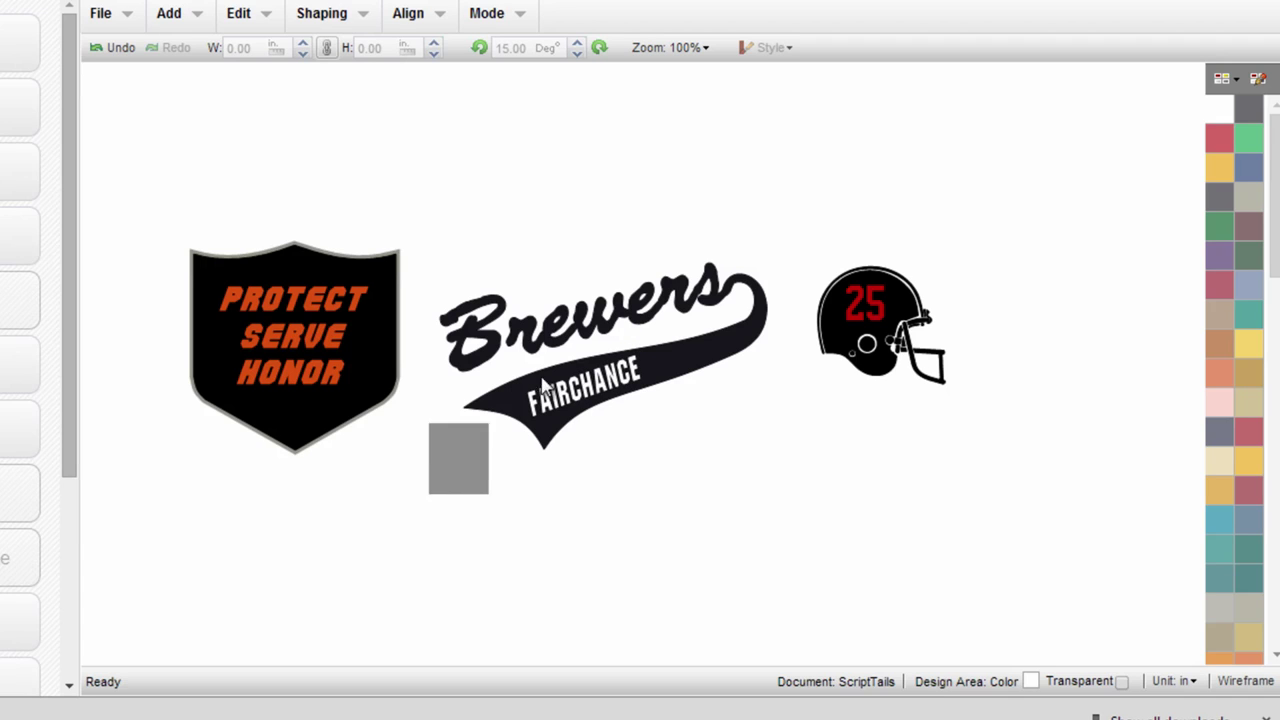
drag(543, 383, 797, 207)
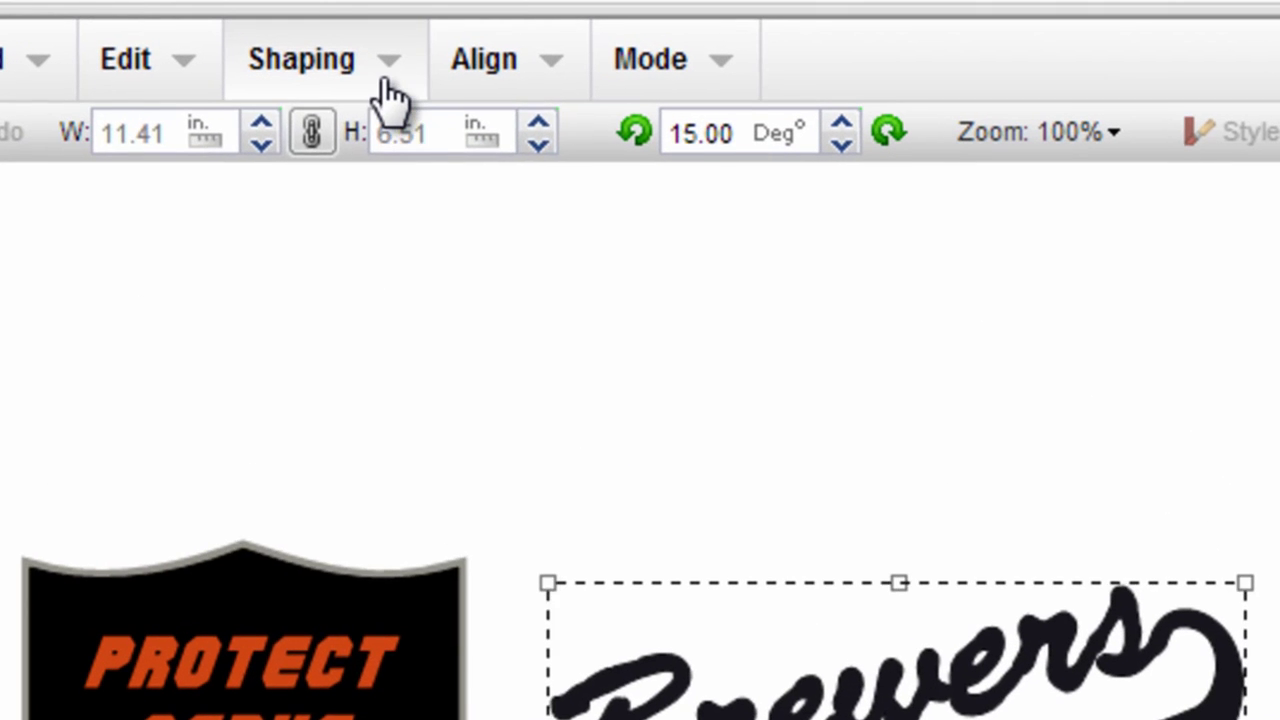
click(360, 20)
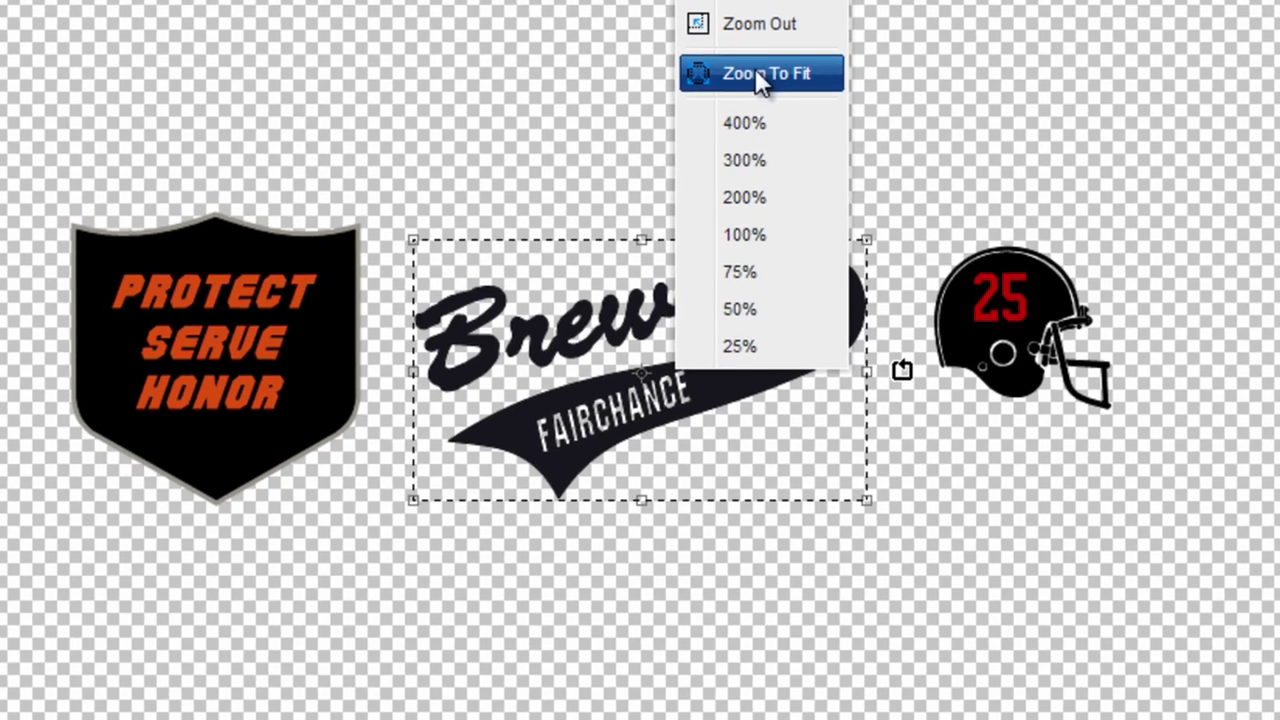
Zoom to fit the combined Brewers logo to inspect the FAIRCHANCE knockout, then return to 100%
click(784, 74)
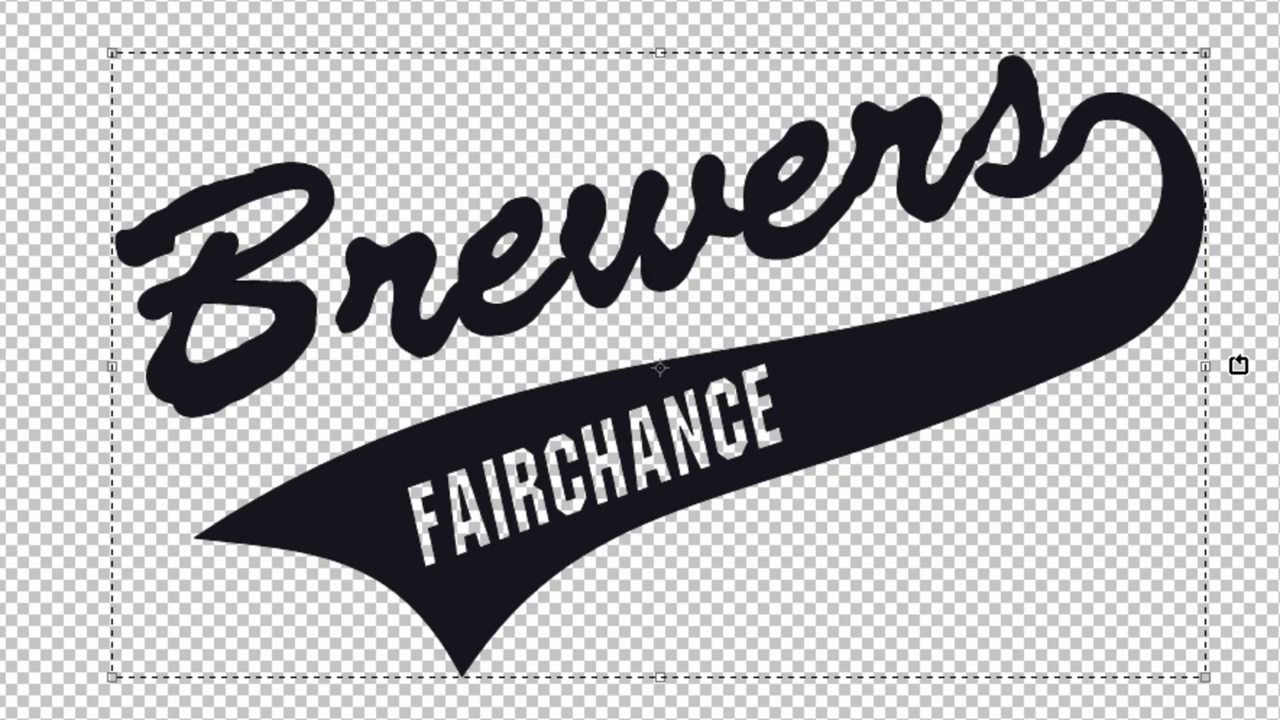
click(716, 2)
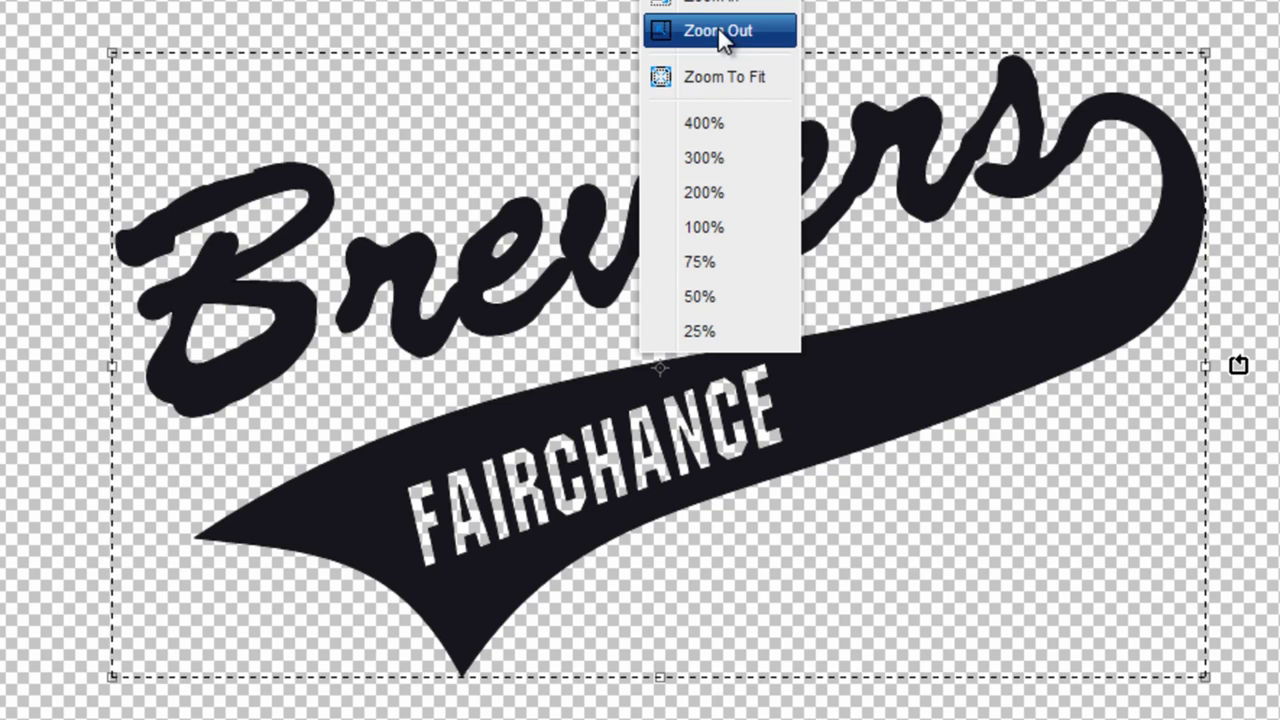
click(709, 230)
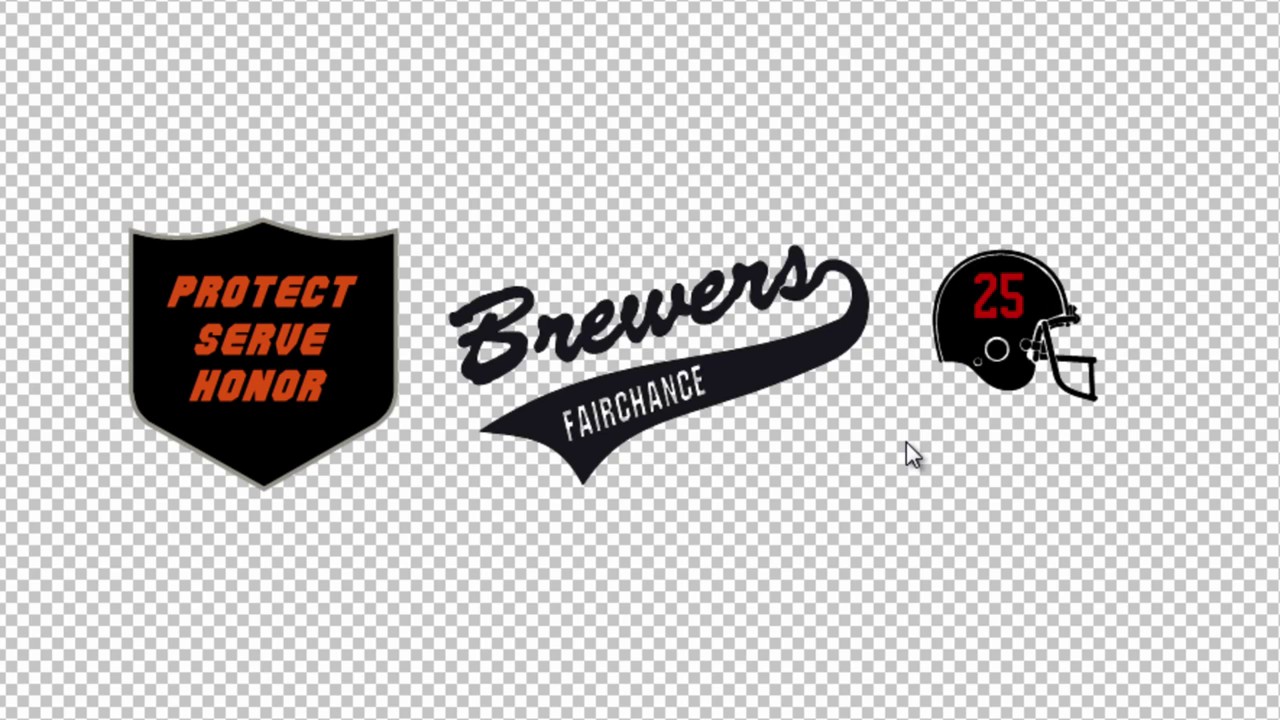
Select the helmet with its number 25 and Combine it into one knockout shape
click(975, 313)
click(943, 337)
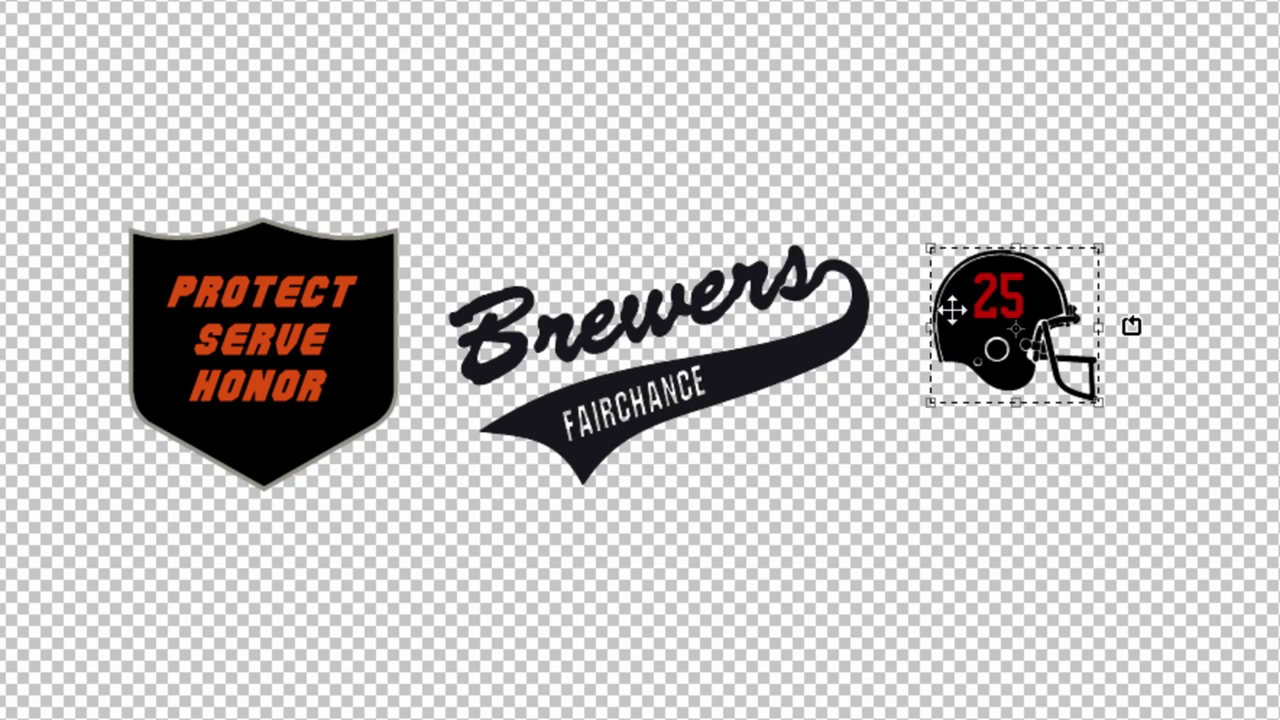
click(994, 198)
drag(886, 197, 1168, 464)
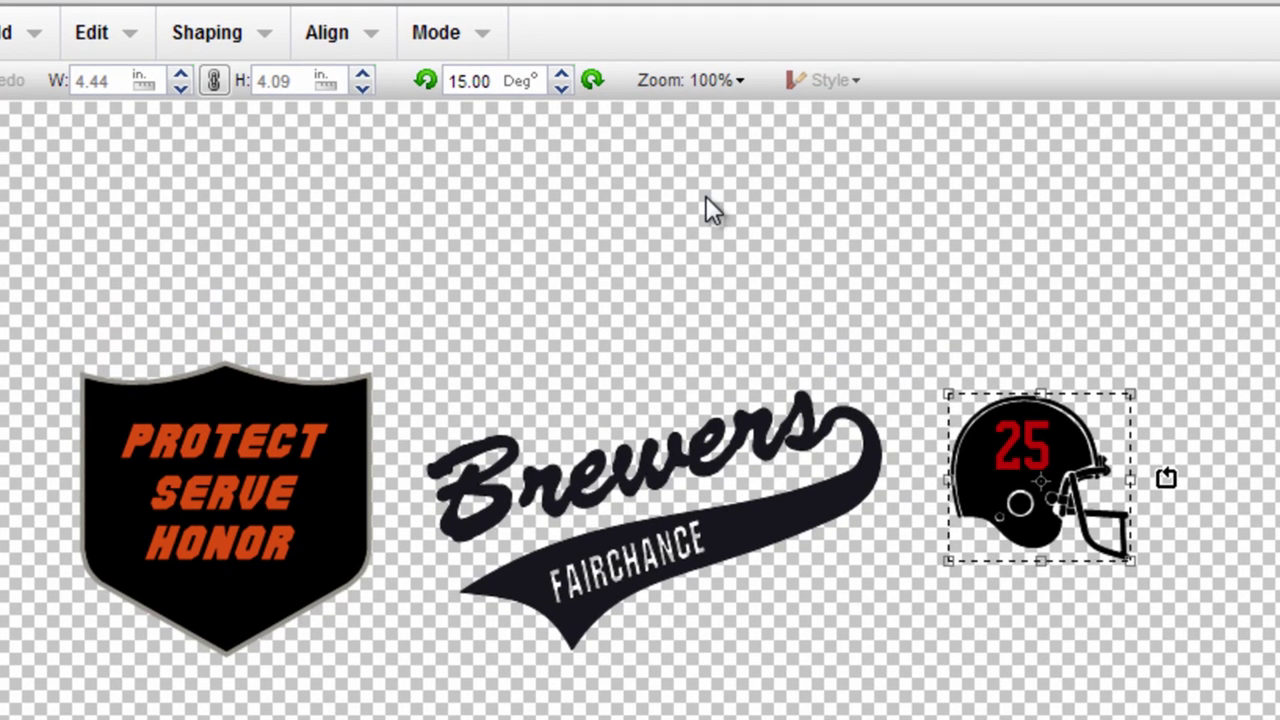
click(262, 33)
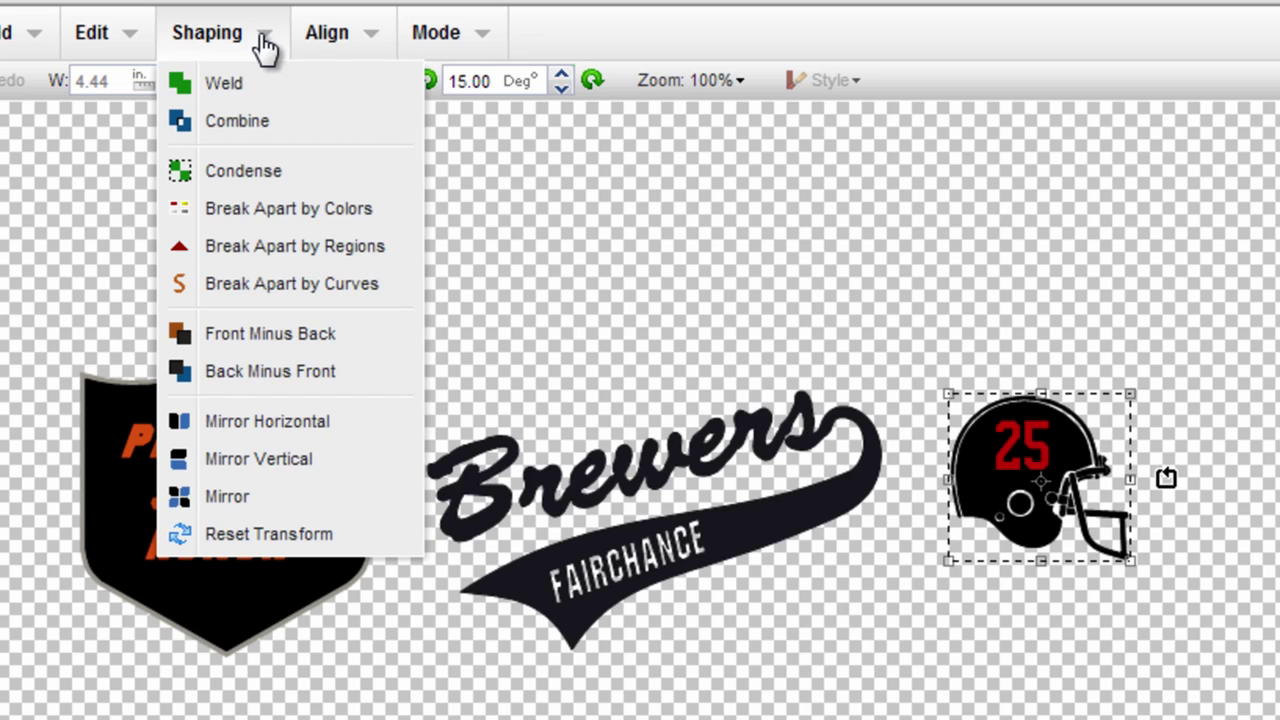
click(243, 123)
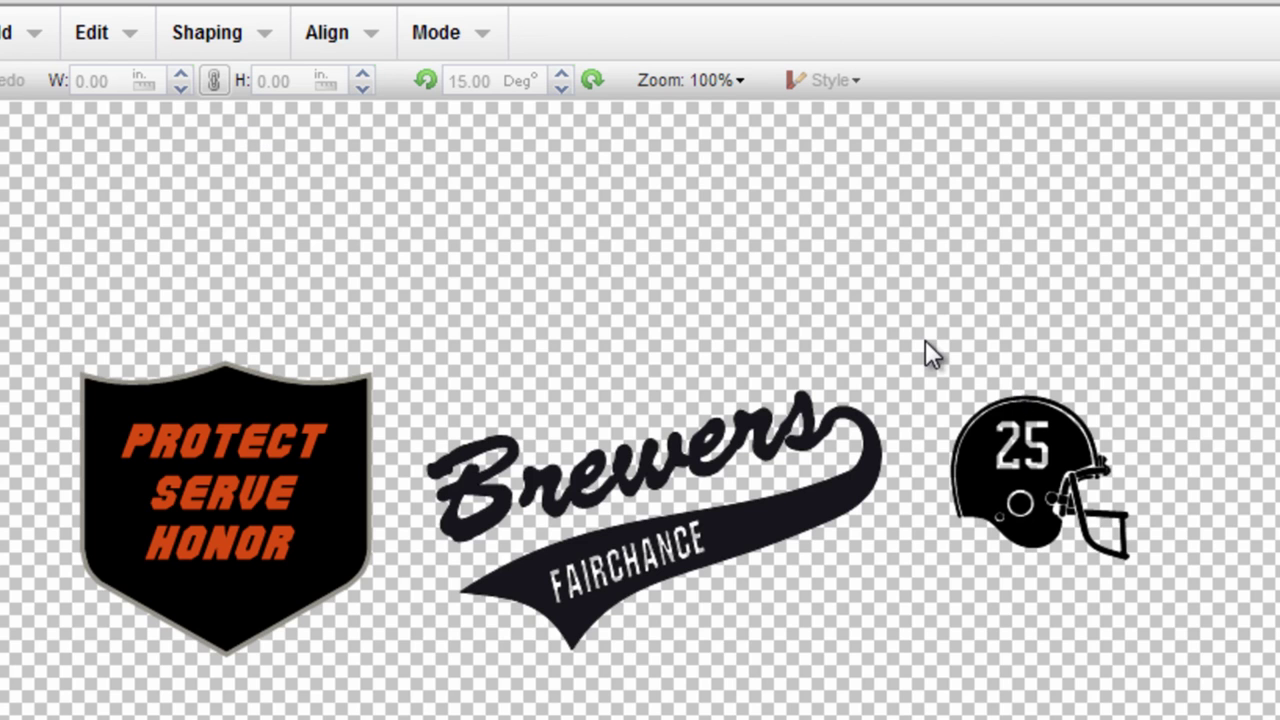
Zoom to fit the combined helmet, nudge it slightly right, and refit the view
drag(925, 340, 1209, 571)
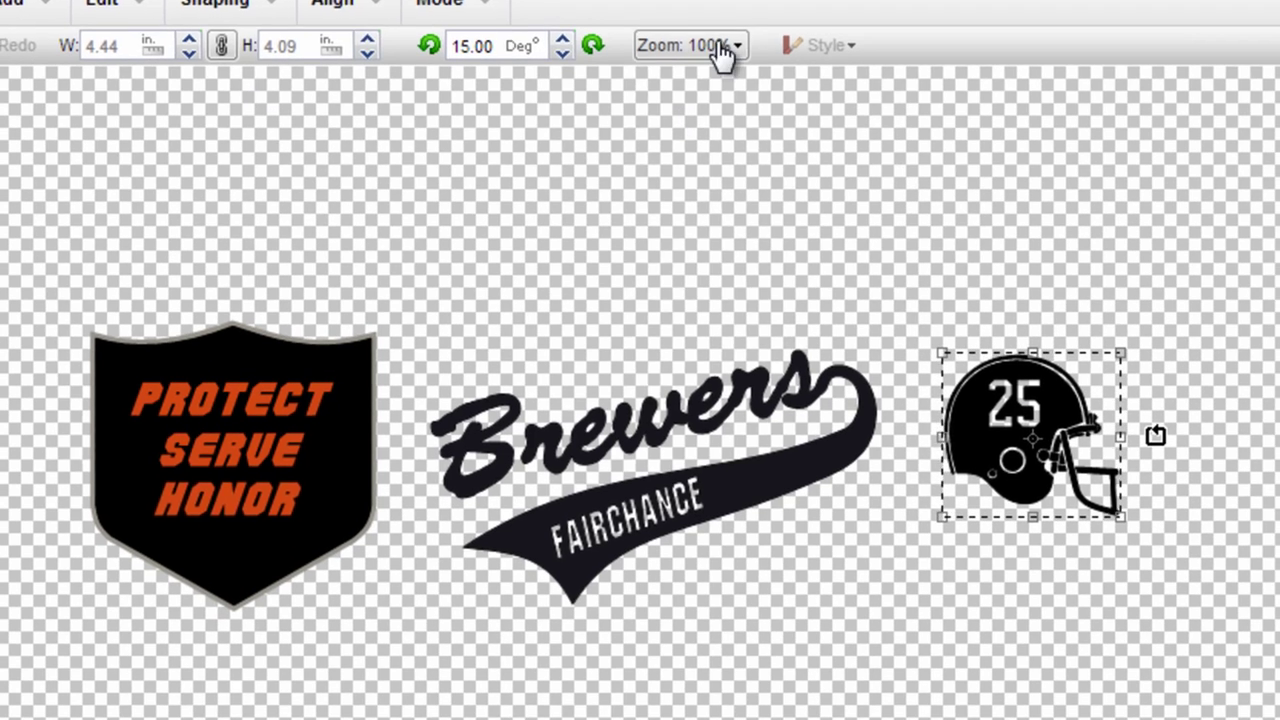
click(722, 55)
click(717, 160)
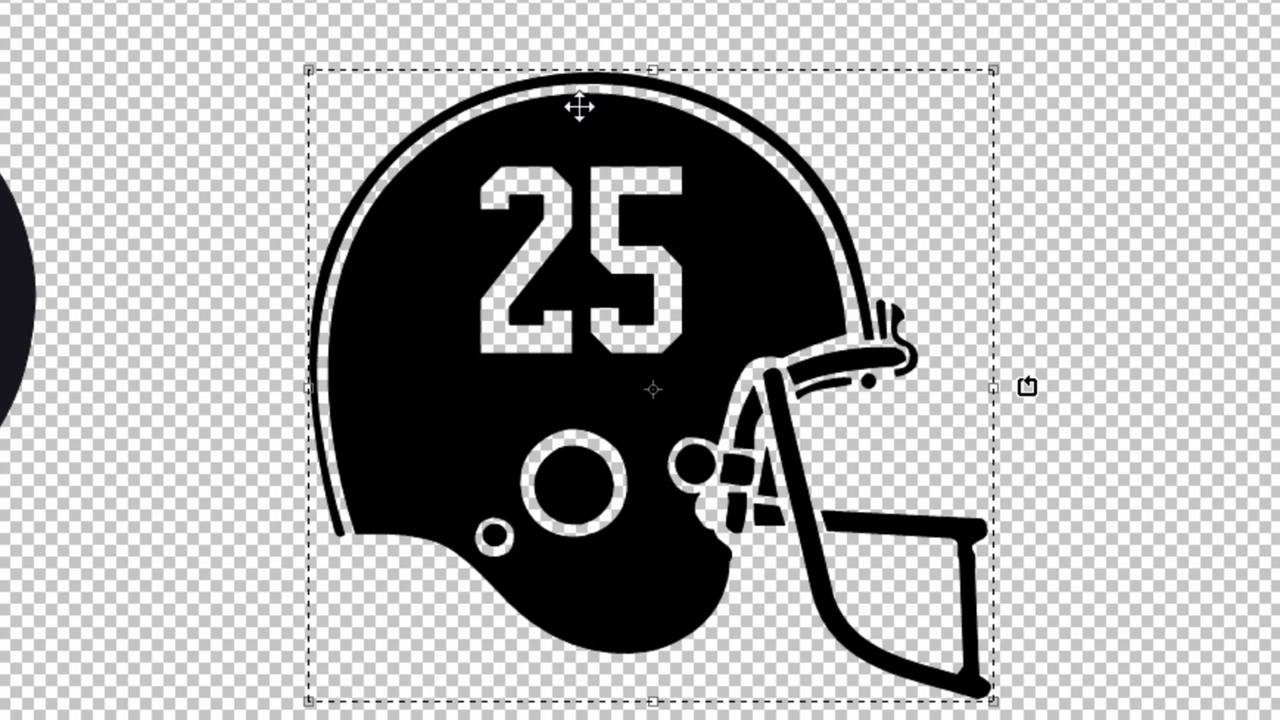
drag(655, 209, 661, 211)
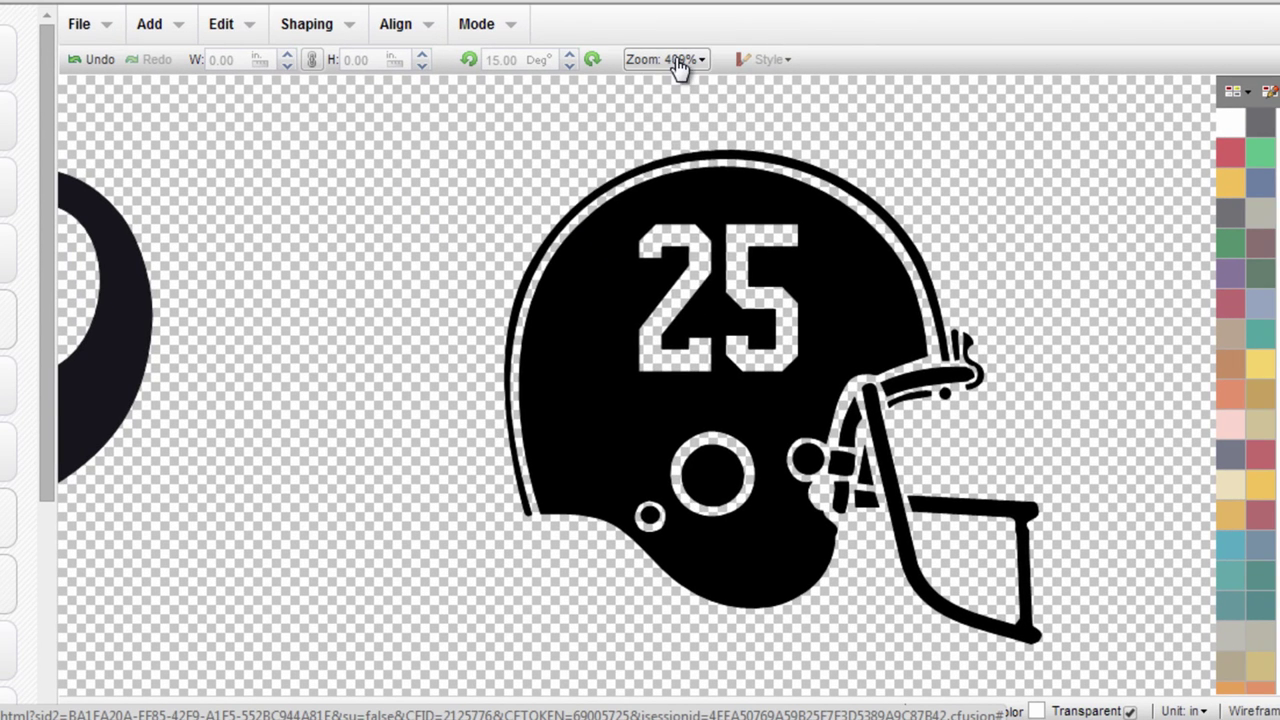
click(679, 62)
click(689, 172)
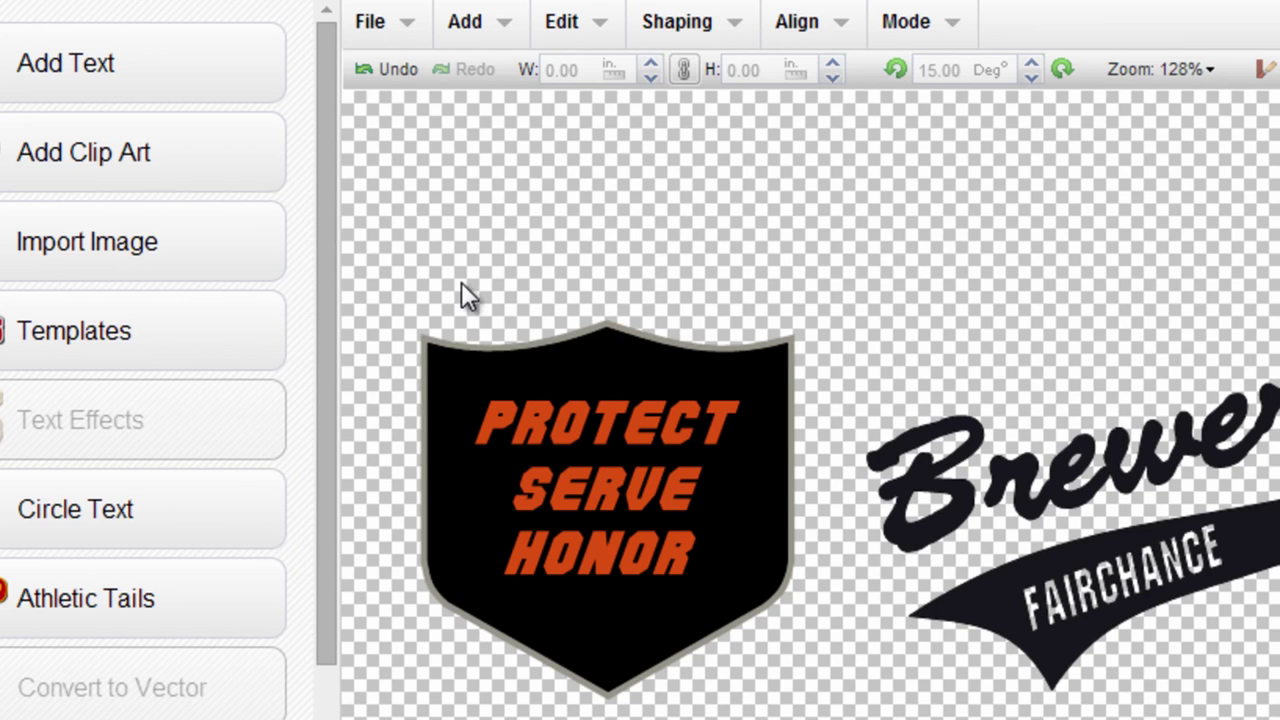
Drag the PROTECT SERVE HONOR text to the canvas bottom and select the now-empty shield
drag(442, 275, 751, 657)
drag(626, 492, 1033, 719)
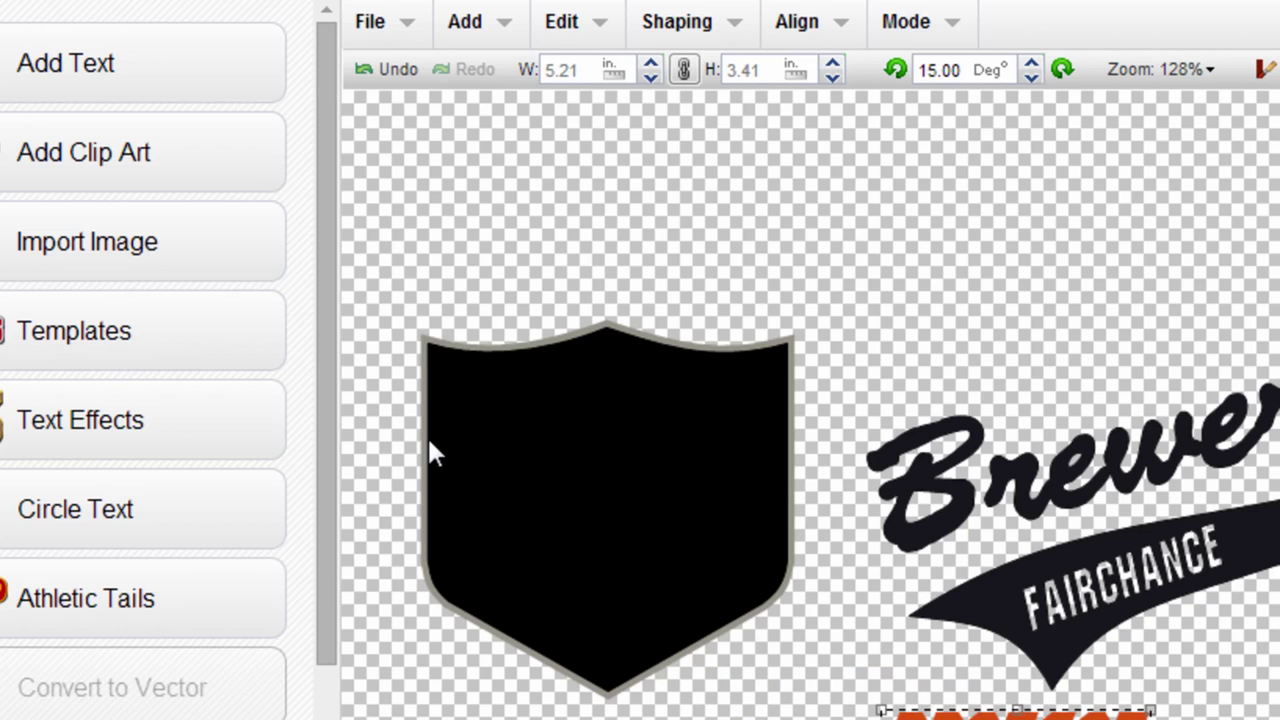
click(390, 710)
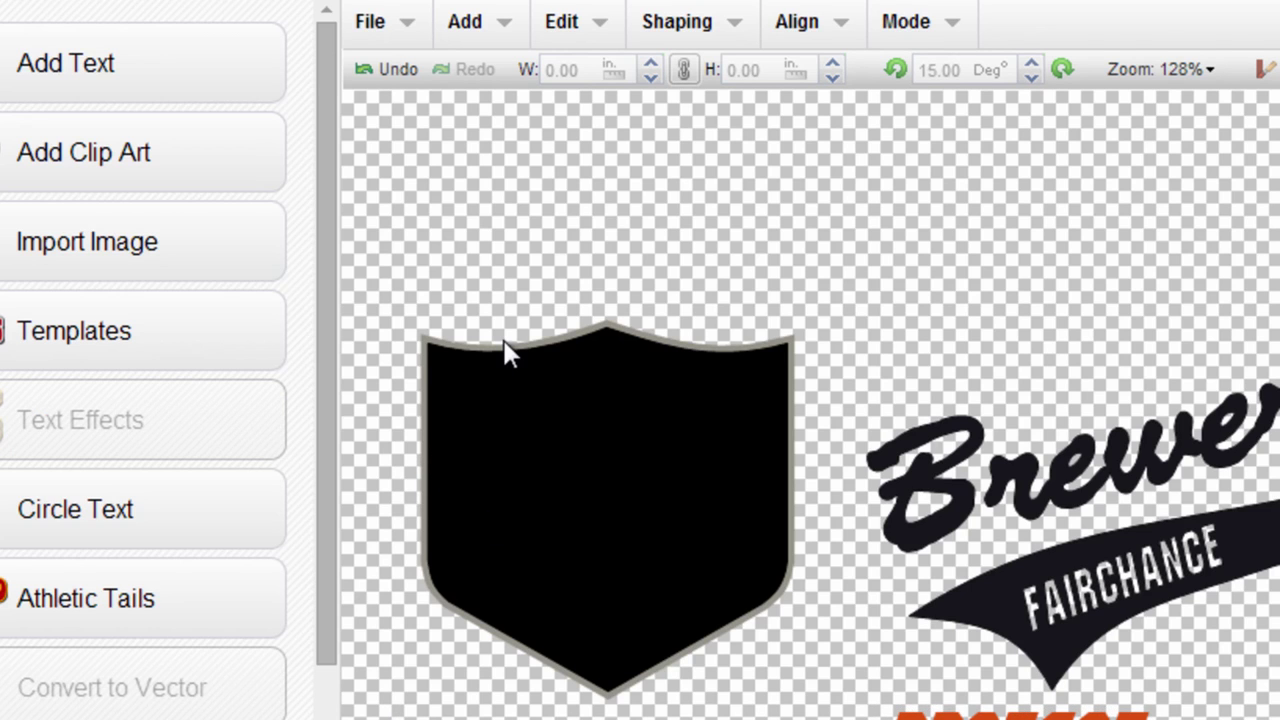
drag(372, 264, 848, 719)
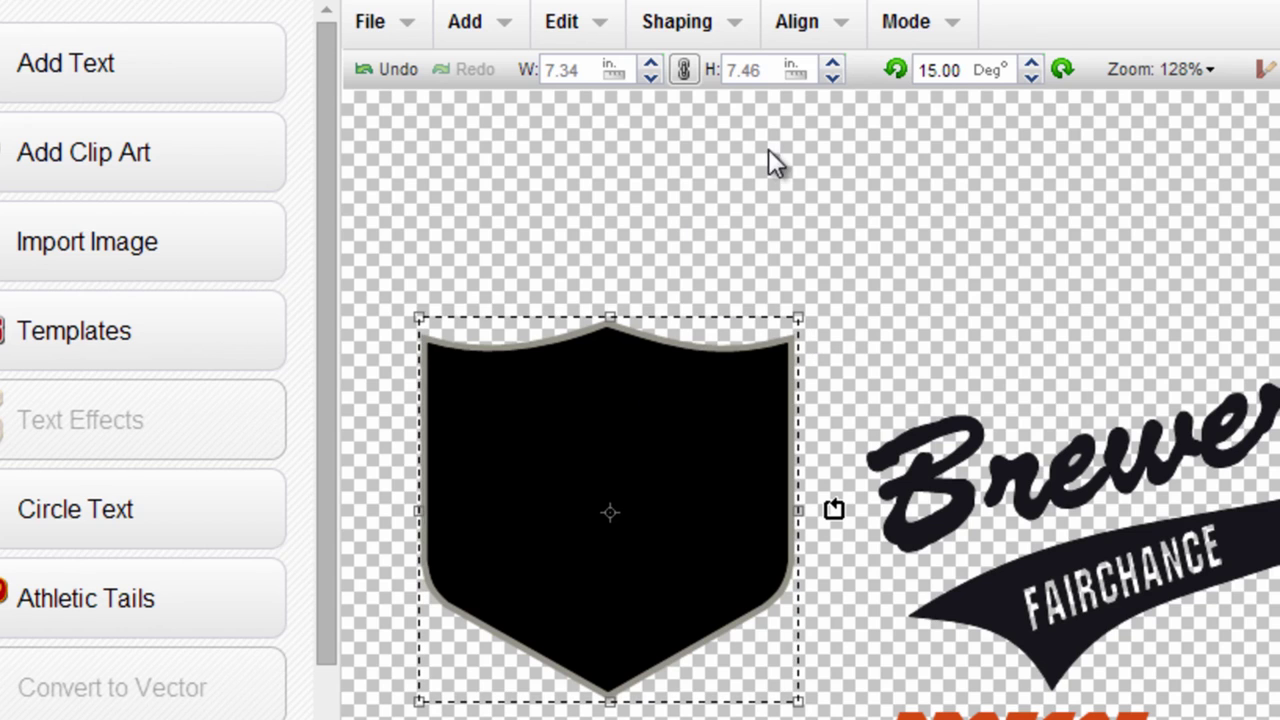
click(731, 23)
Break the shield apart by colours and shift the black fill to reveal the grey outline
mouse_move(677, 40)
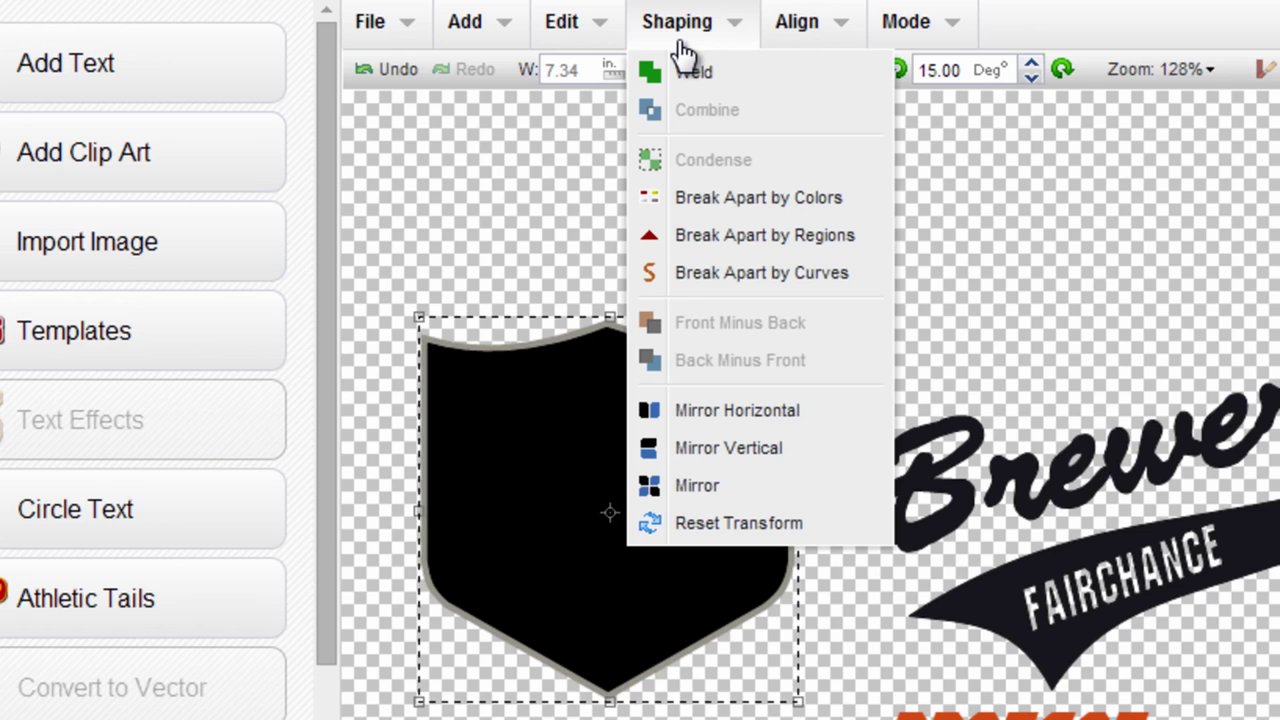
click(731, 202)
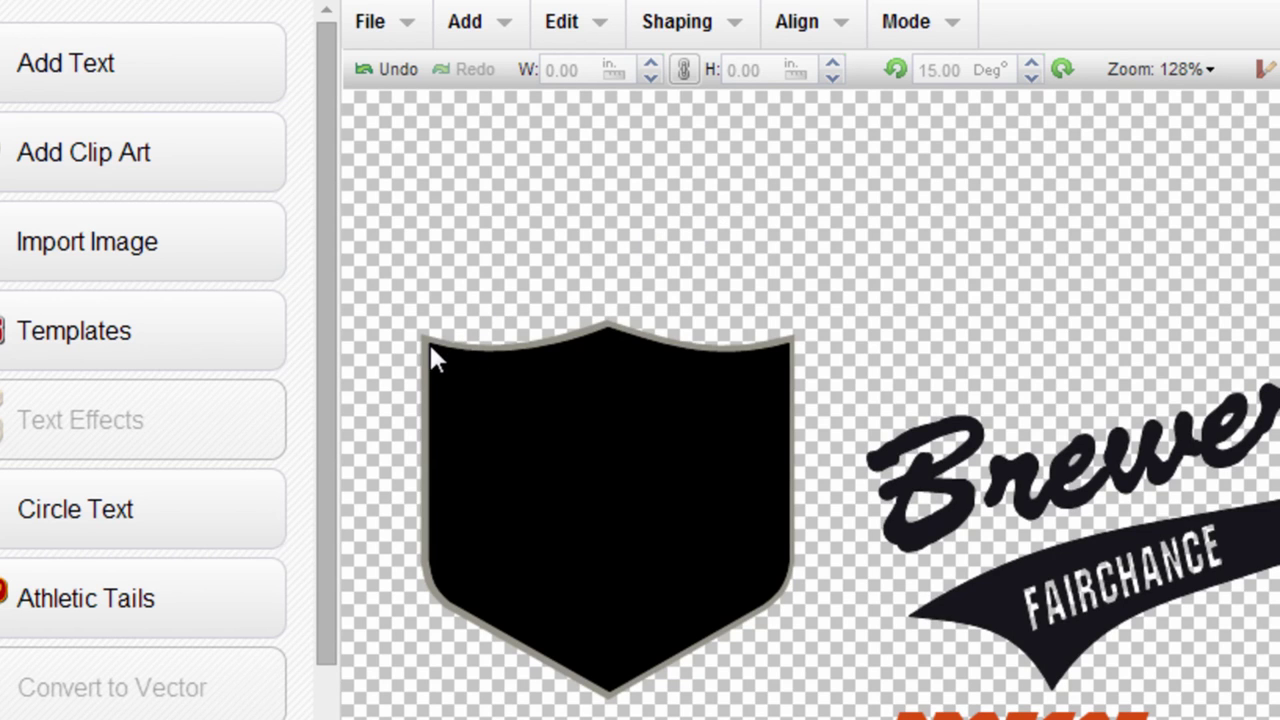
click(463, 375)
mouse_move(460, 371)
mouse_down()
mouse_move(683, 283)
mouse_move(791, 195)
mouse_move(737, 266)
mouse_move(526, 406)
mouse_move(461, 373)
mouse_up()
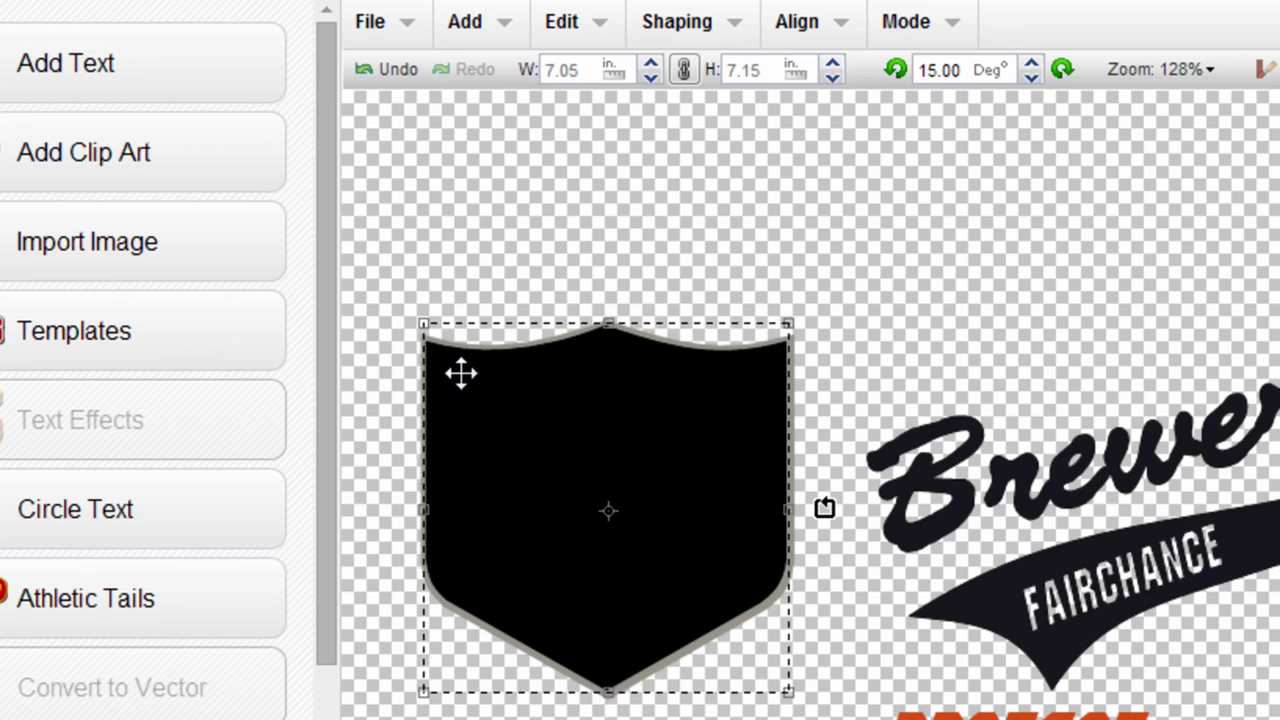
click(442, 211)
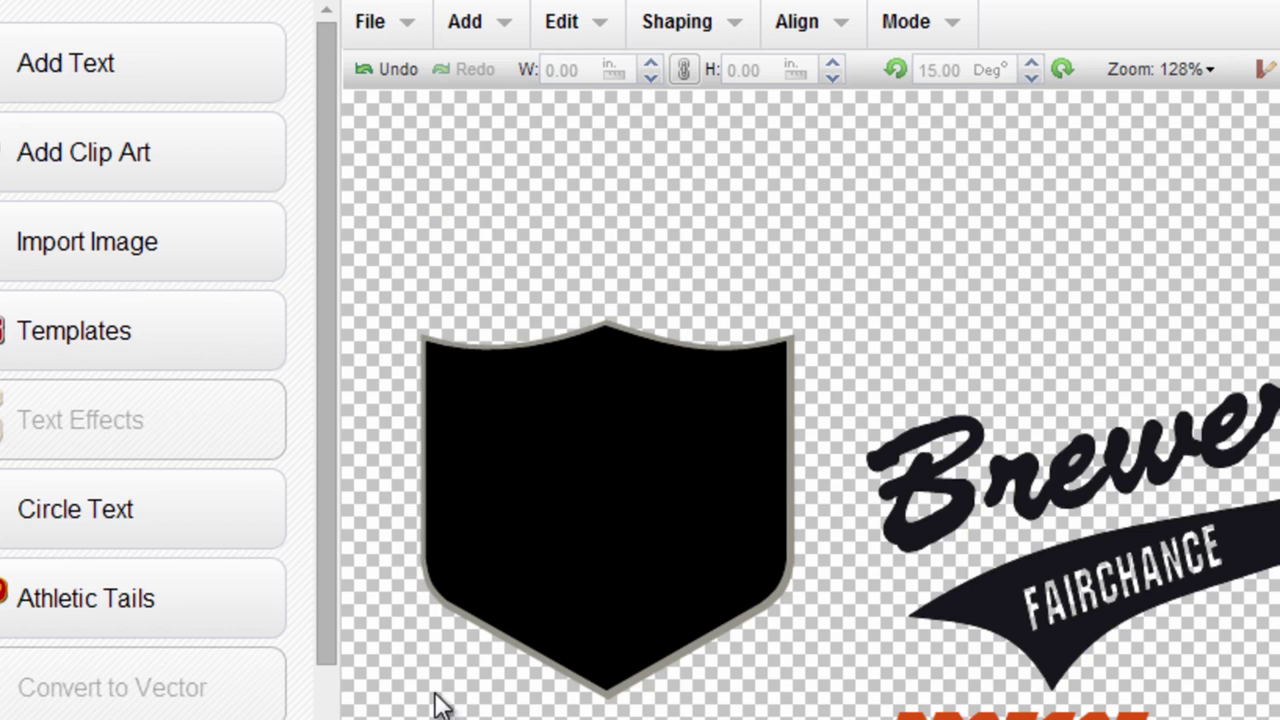
Align the black fill and grey outline with Center Middle
drag(389, 715, 848, 241)
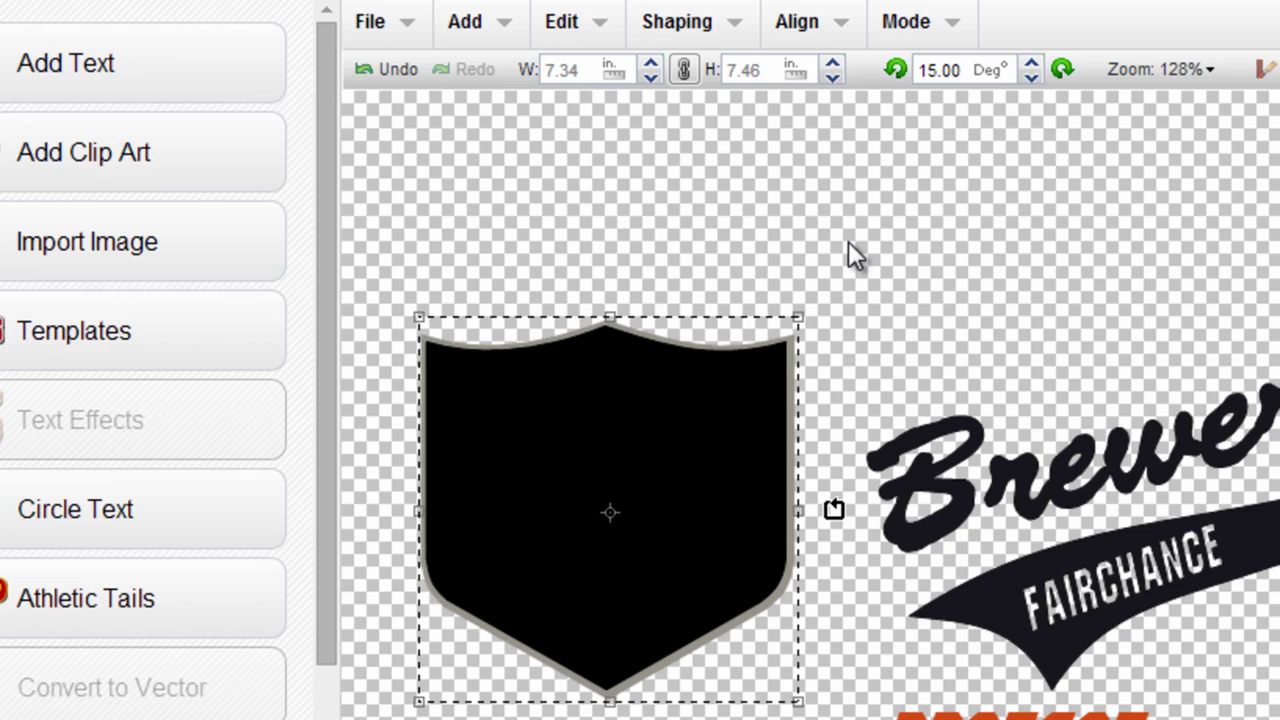
click(796, 21)
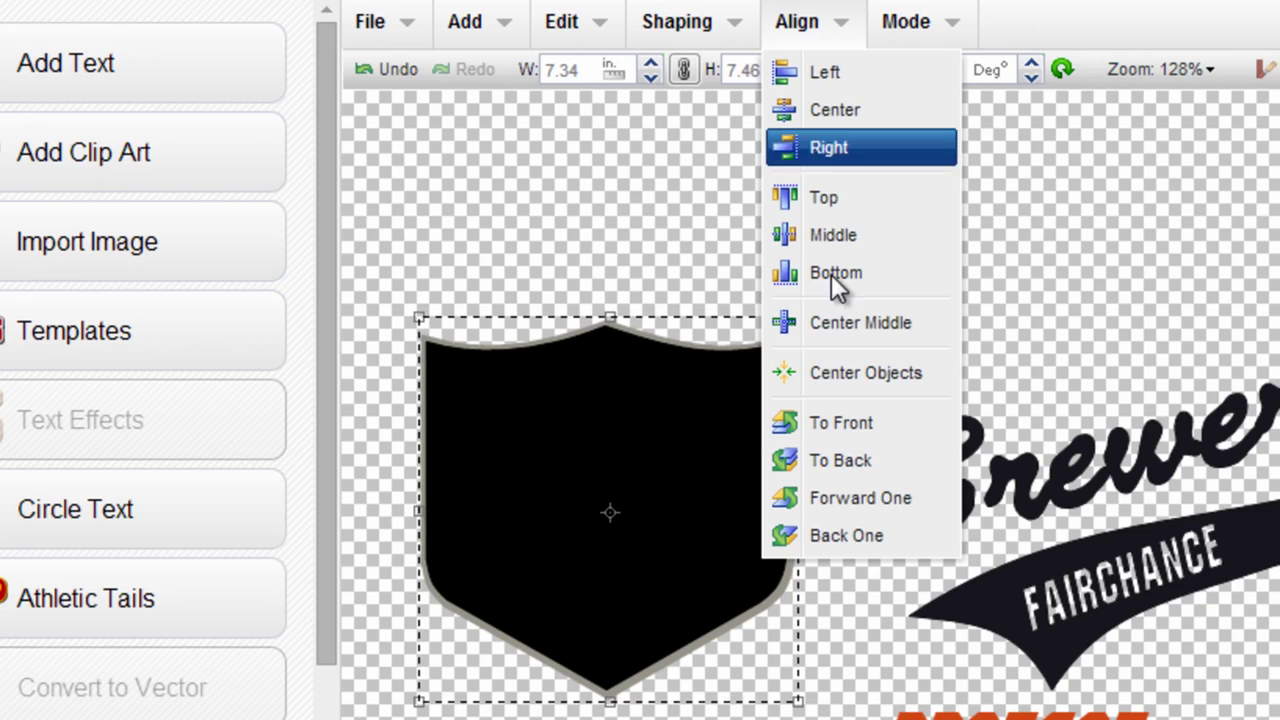
click(821, 332)
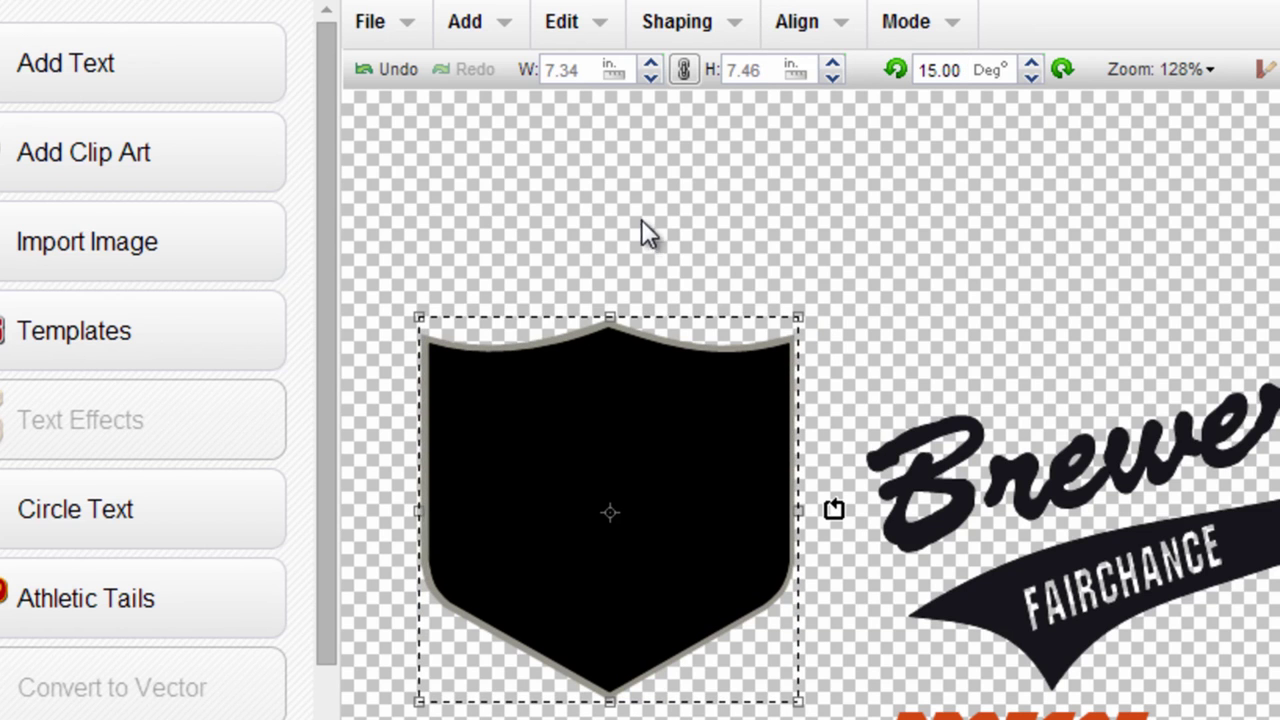
Combine the shield pieces so the black fill knocks out, leaving a hollow grey outline
click(714, 30)
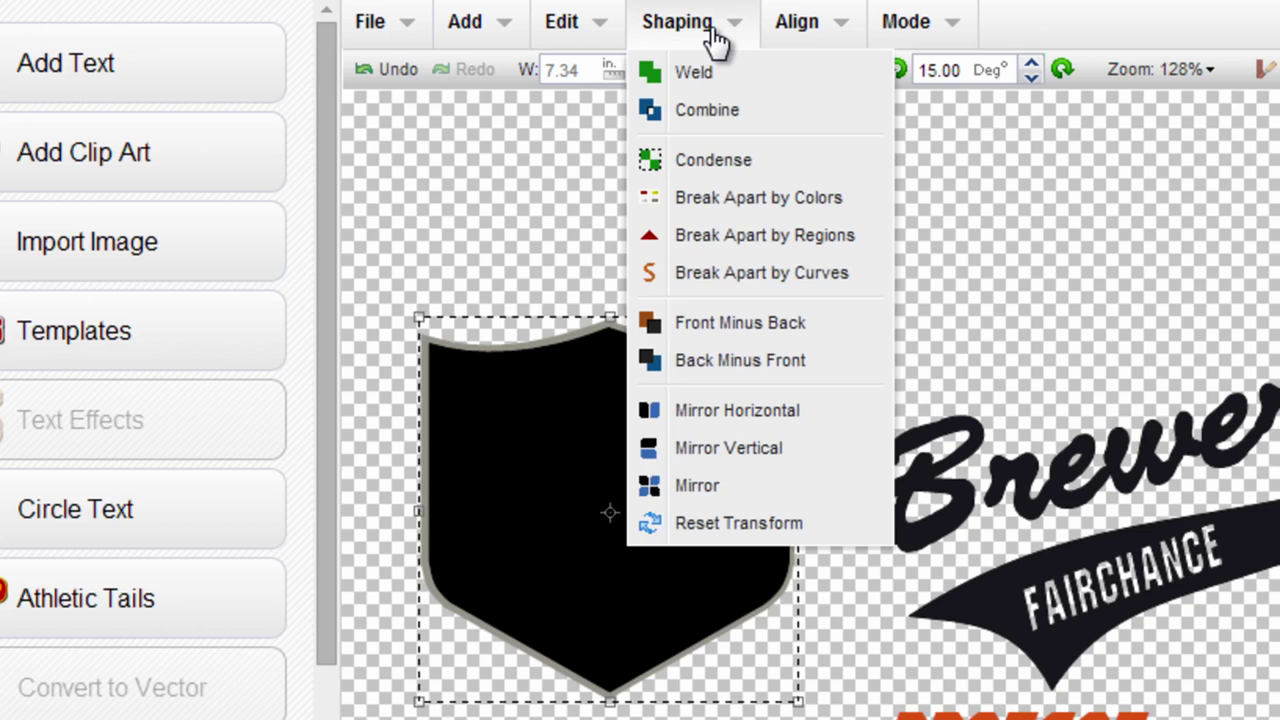
click(703, 110)
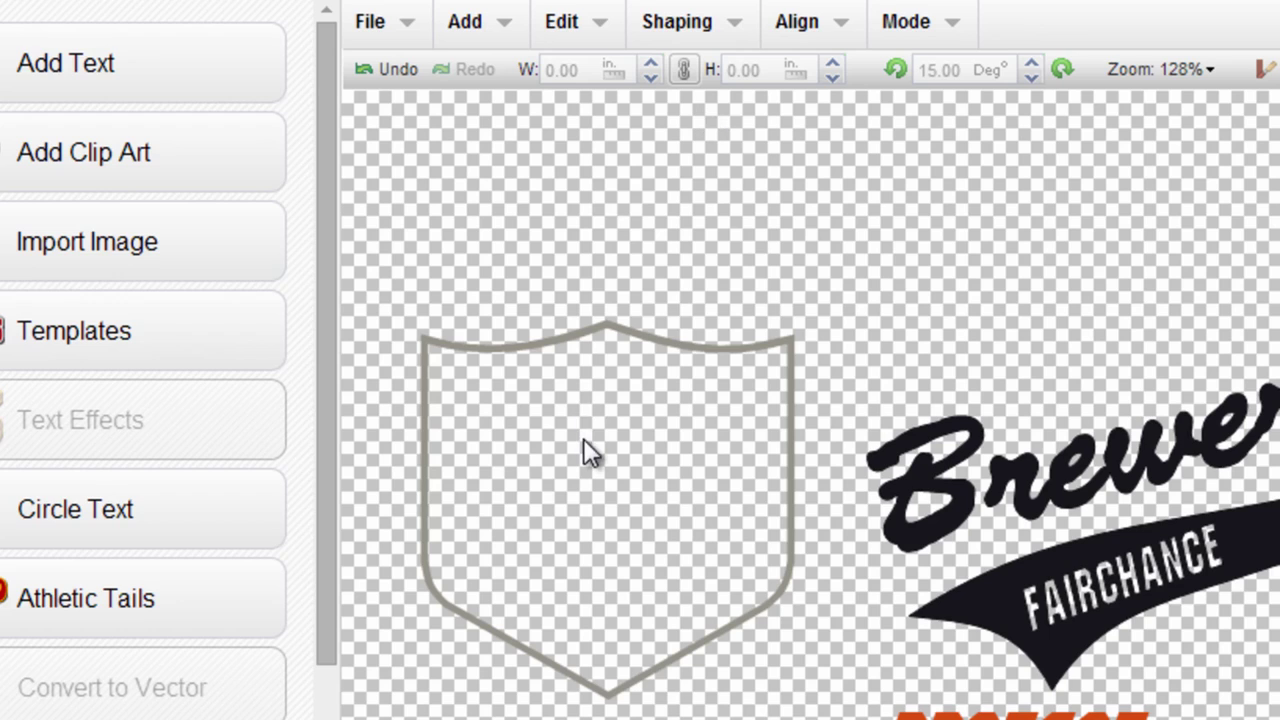
click(590, 452)
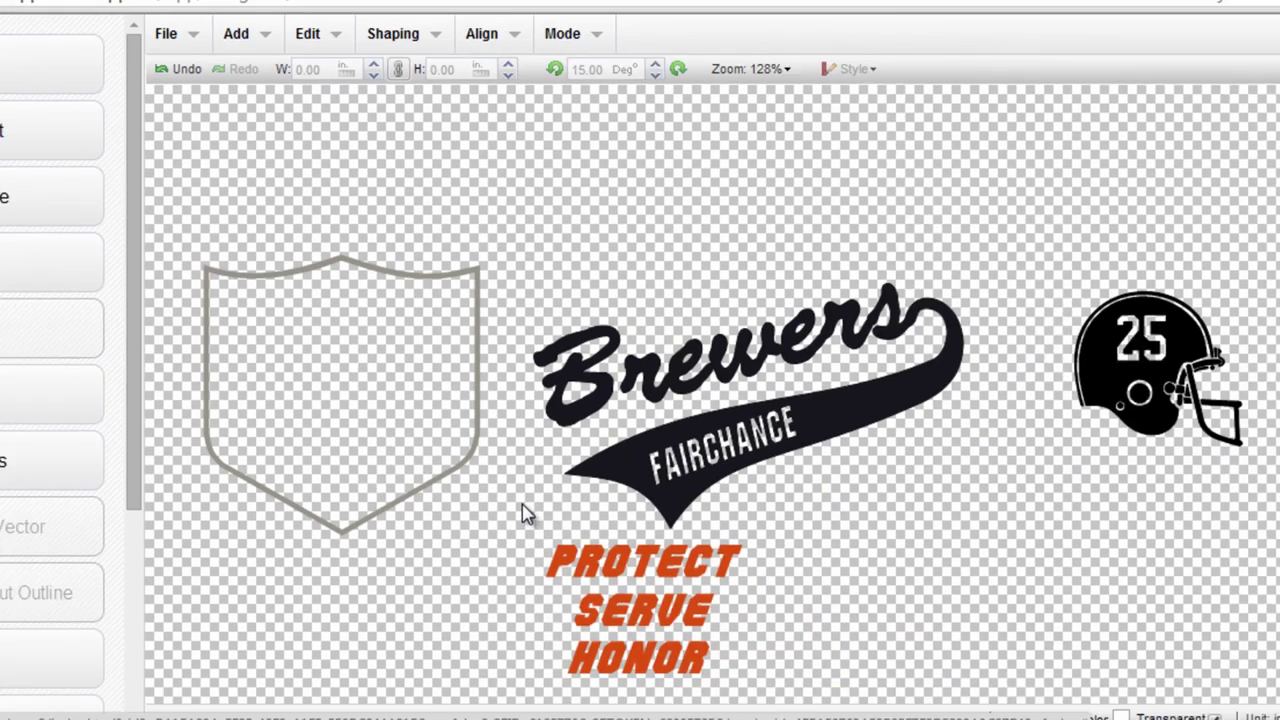
Move the PROTECT SERVE HONOR text inside the shield outline and recolour it grey
click(690, 625)
drag(680, 635, 311, 357)
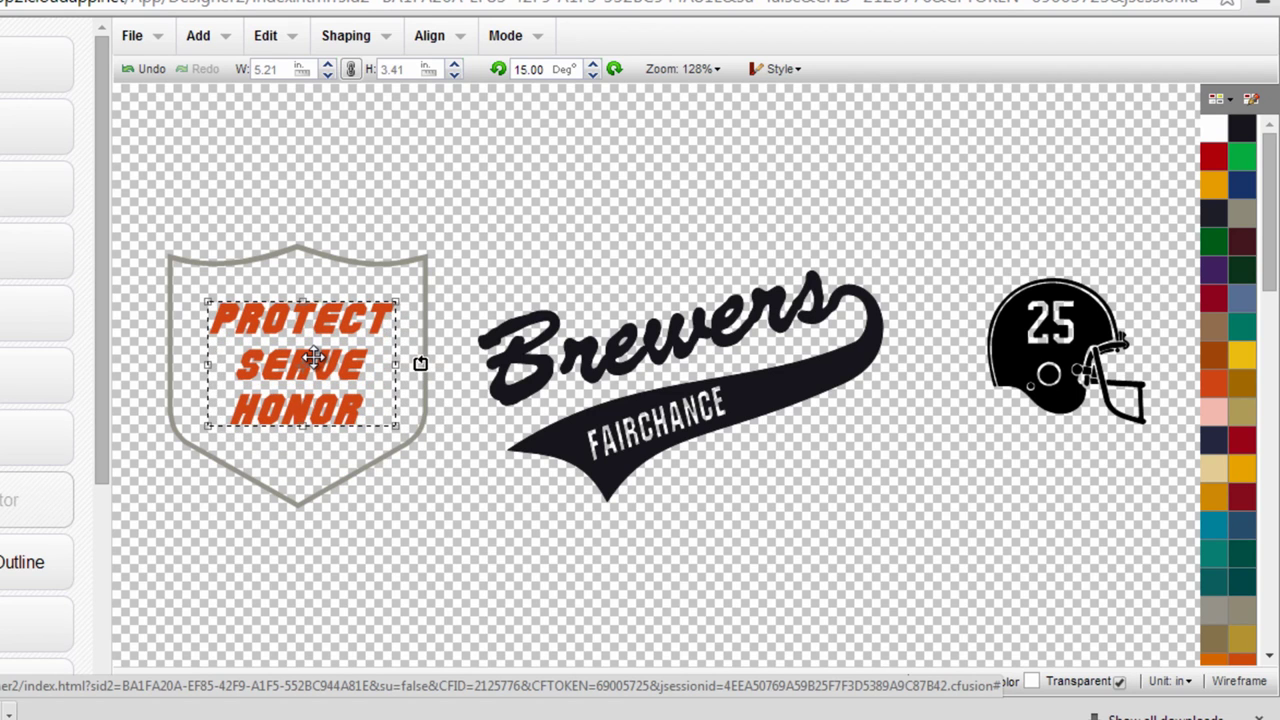
click(1236, 212)
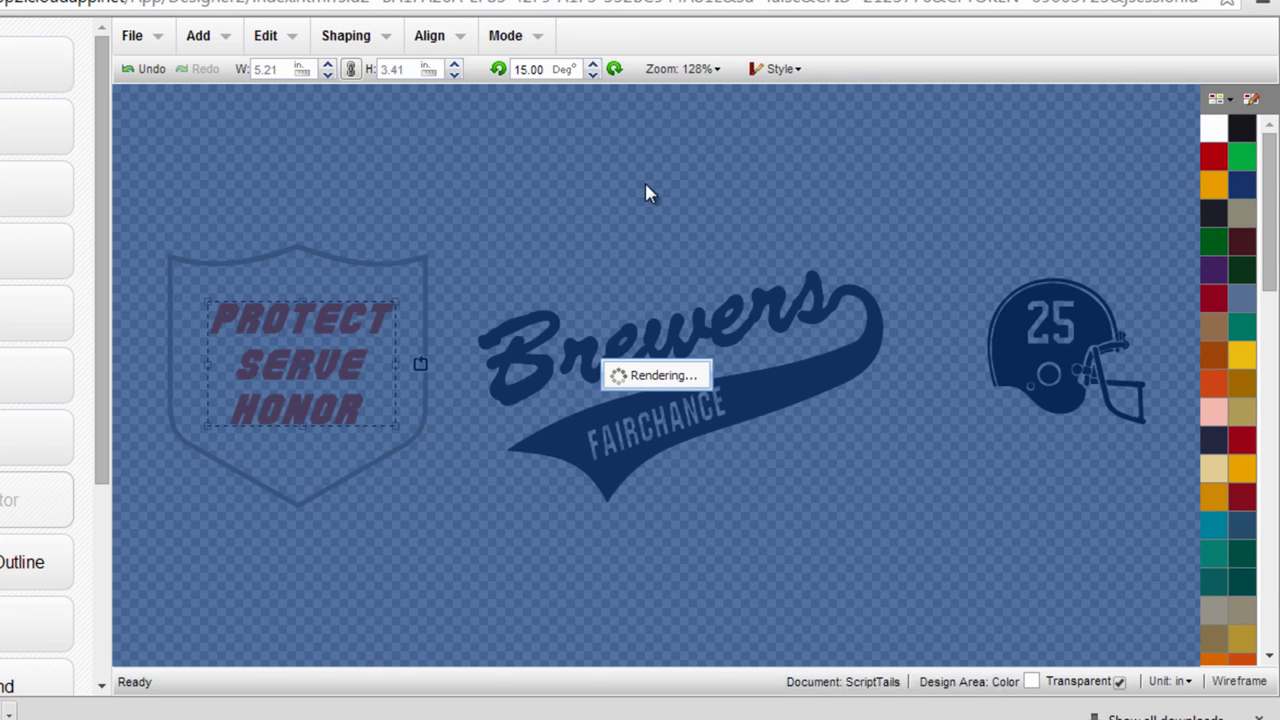
click(404, 193)
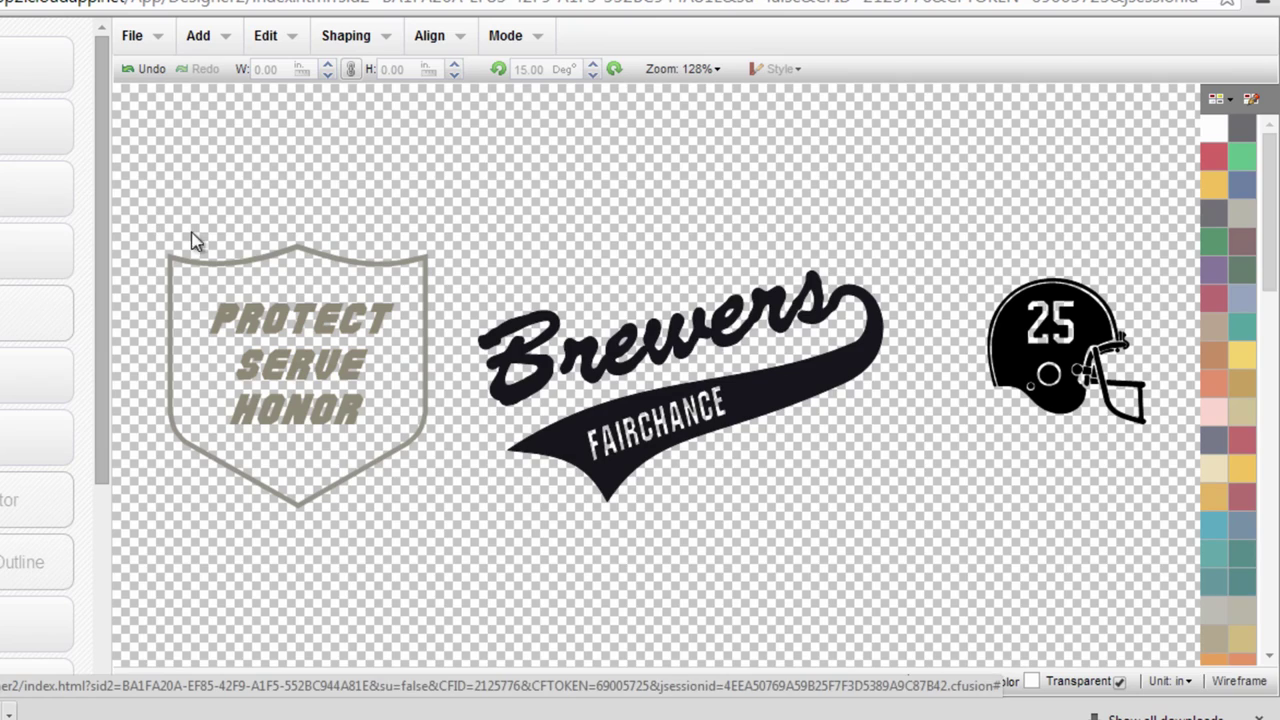